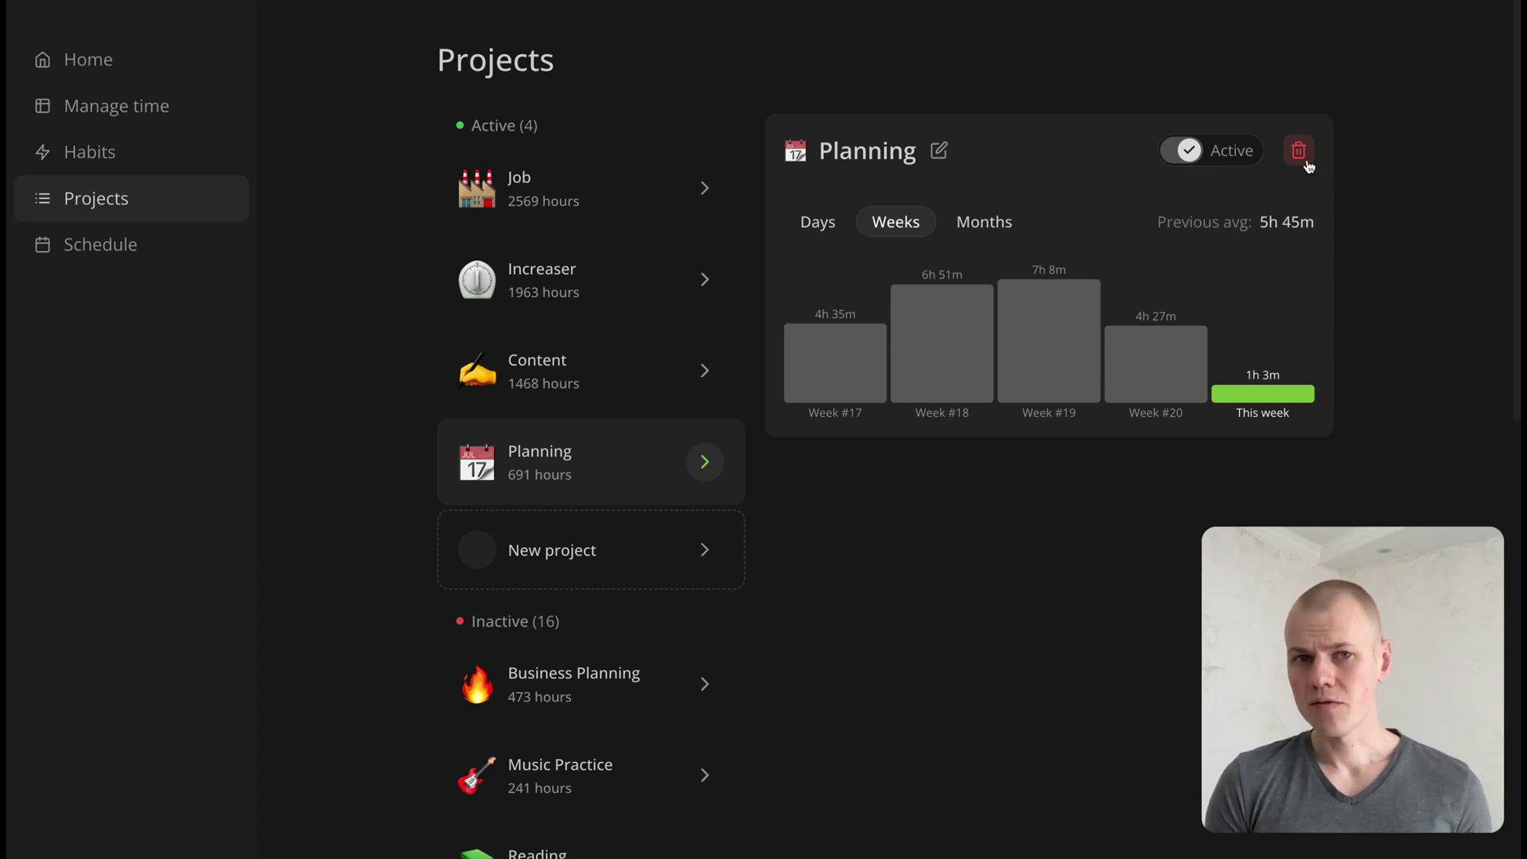
Step: Cancel deleting the Planning project, then request deletion of the Twitter project
click(1299, 152)
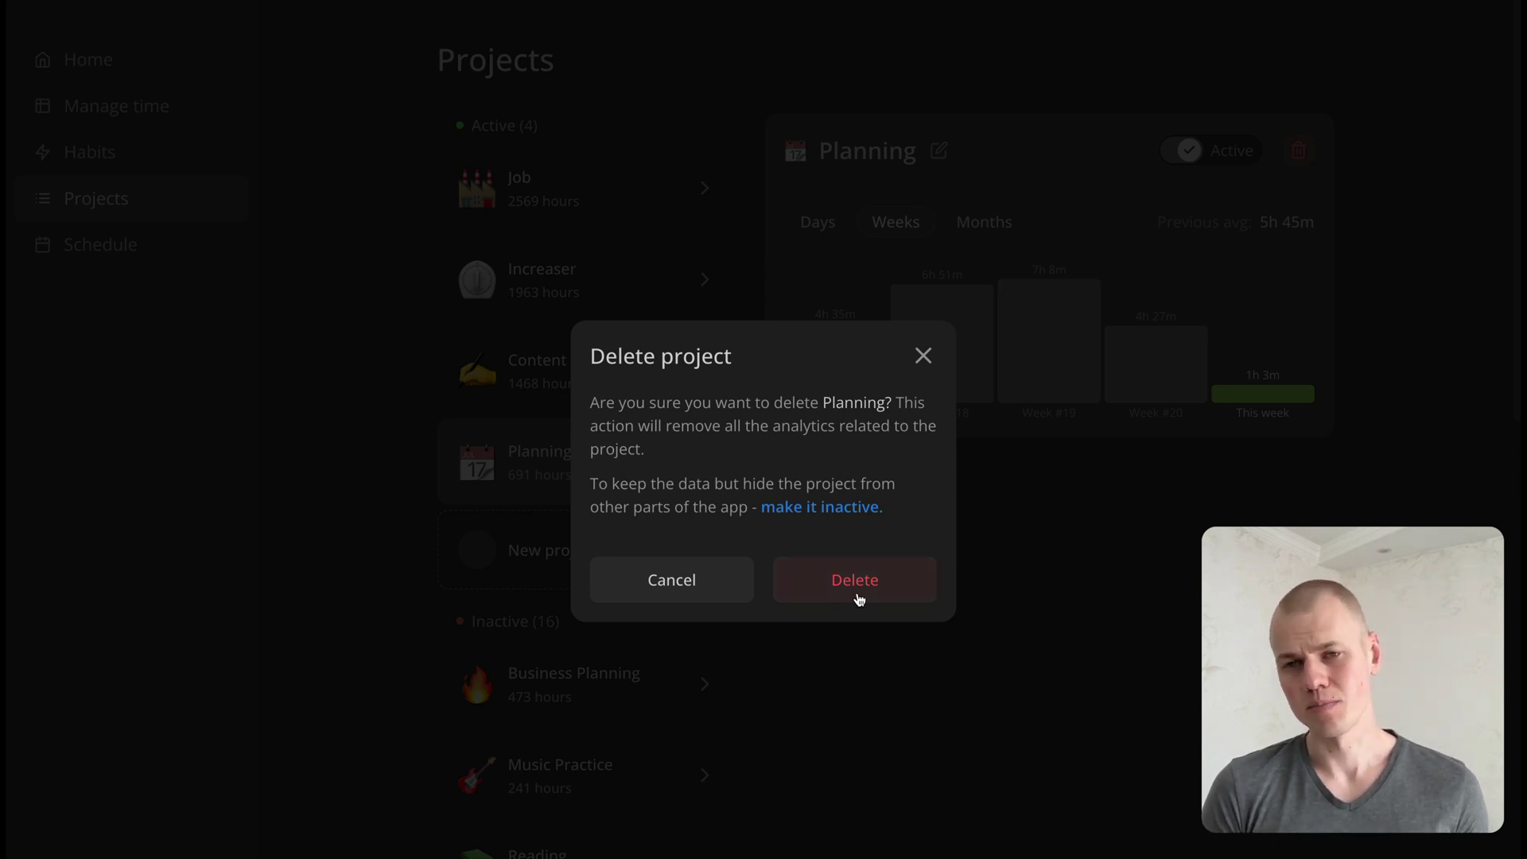
click(705, 596)
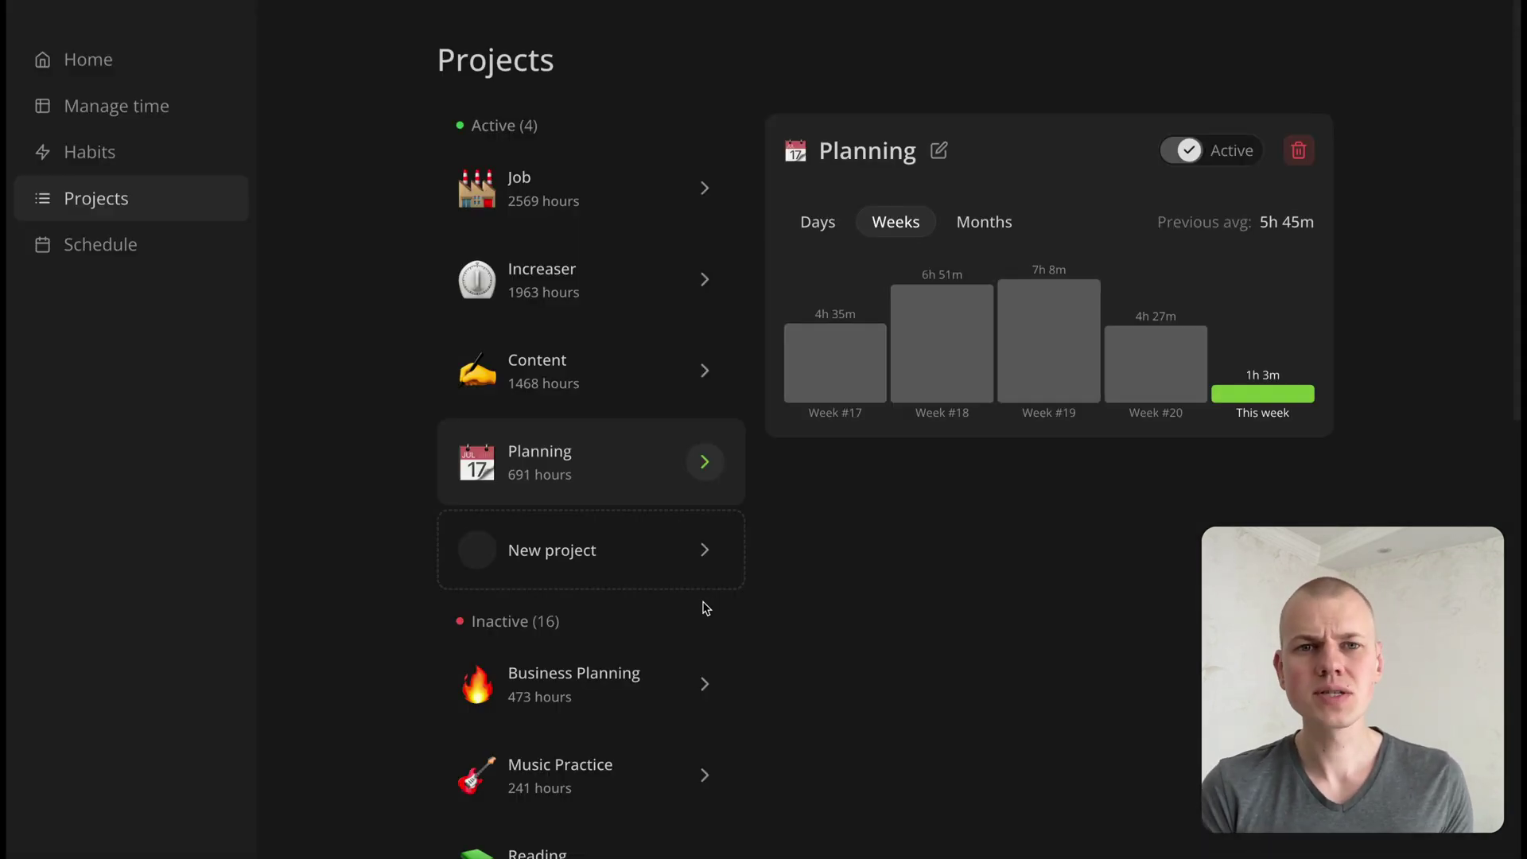
scroll(704, 609, down, 5)
click(625, 851)
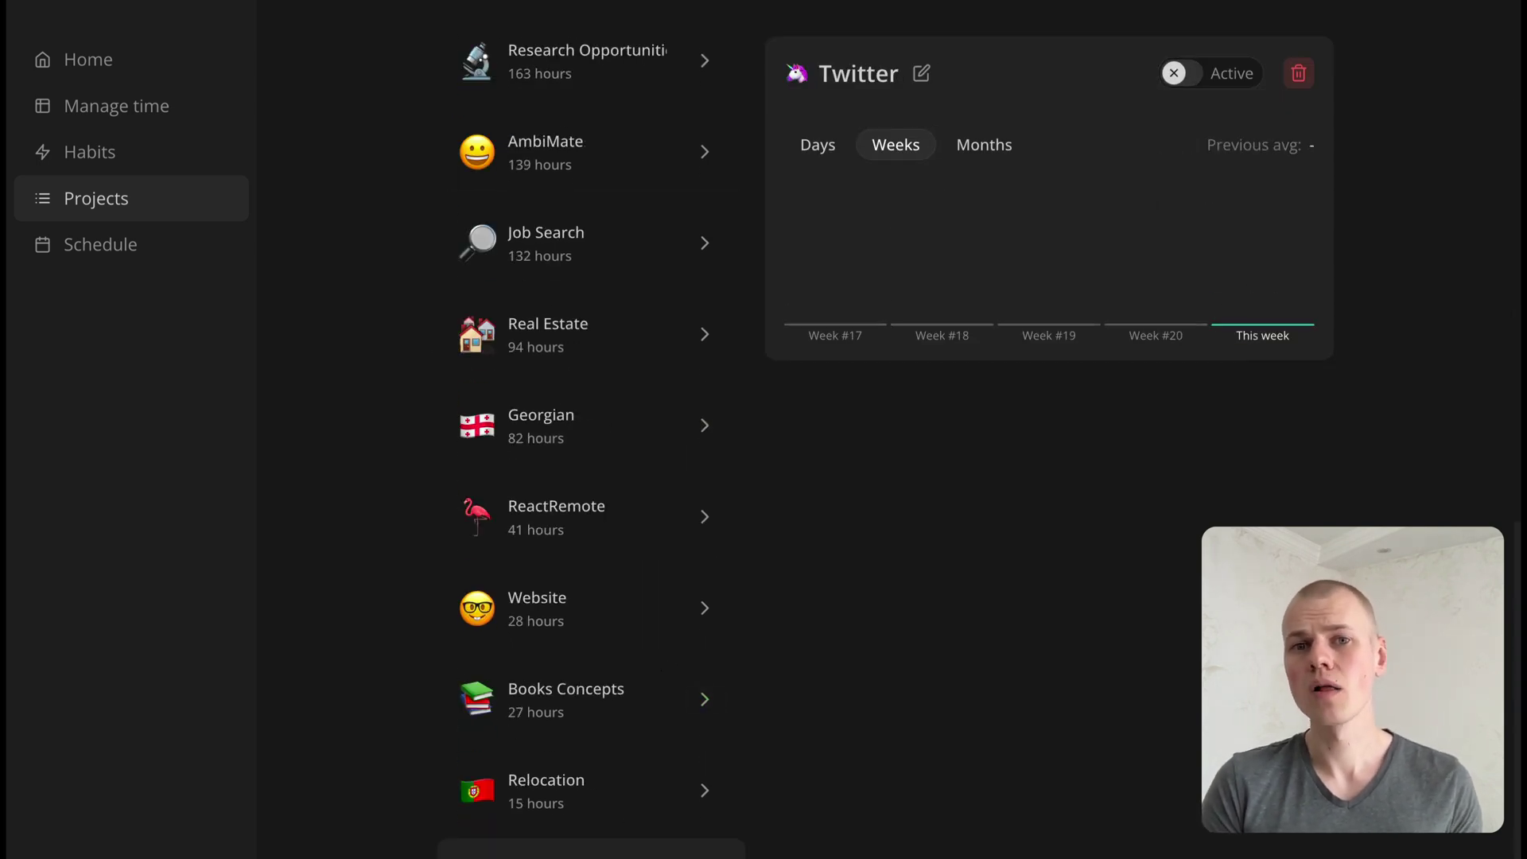
click(1303, 75)
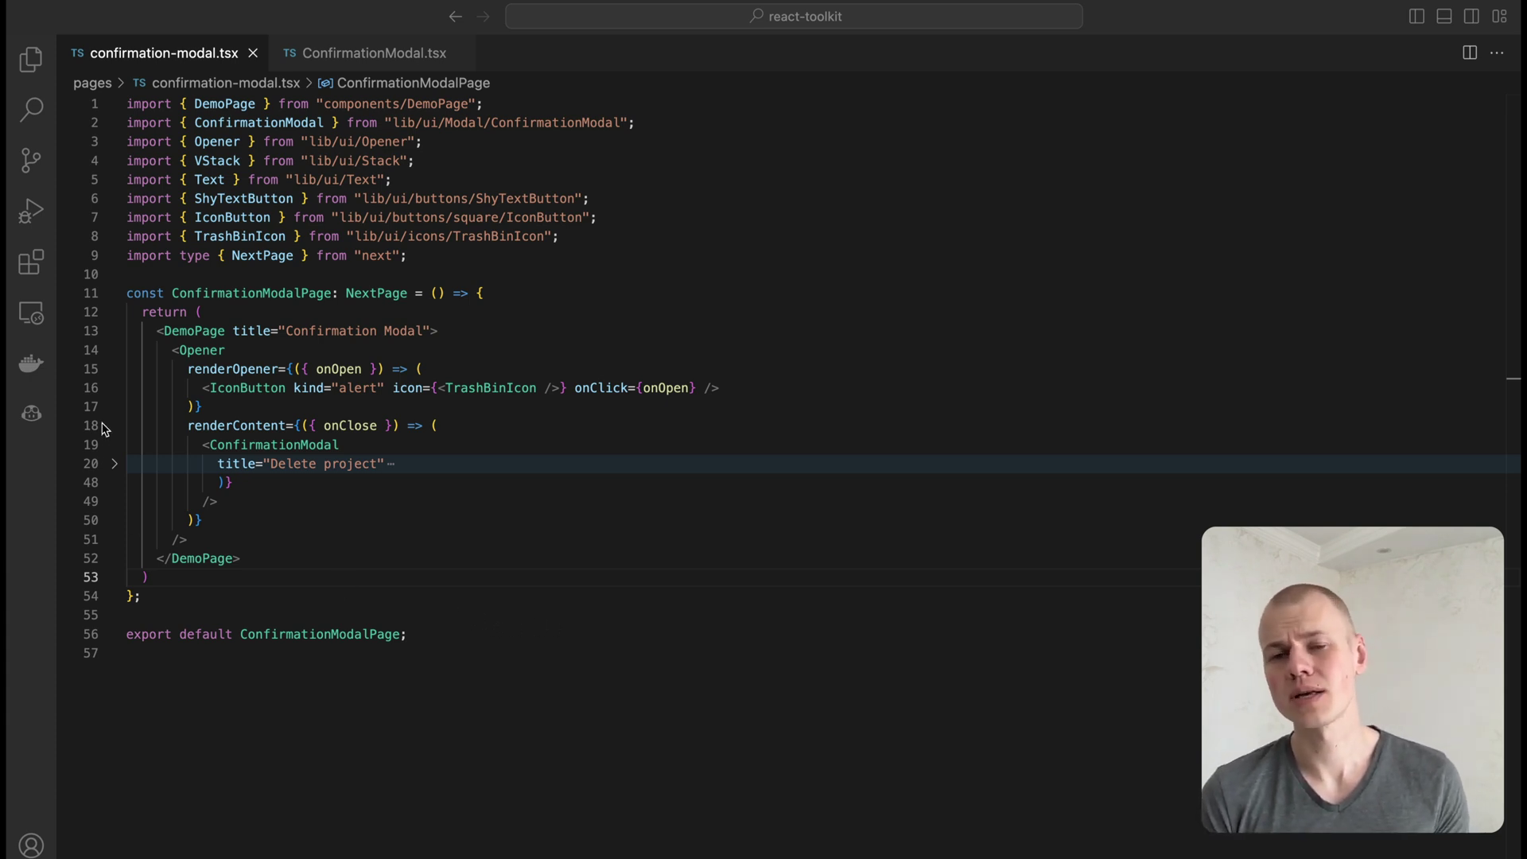
Step: Highlight the Opener and ConfirmationModal usages in confirmation-modal.tsx
click(191, 350)
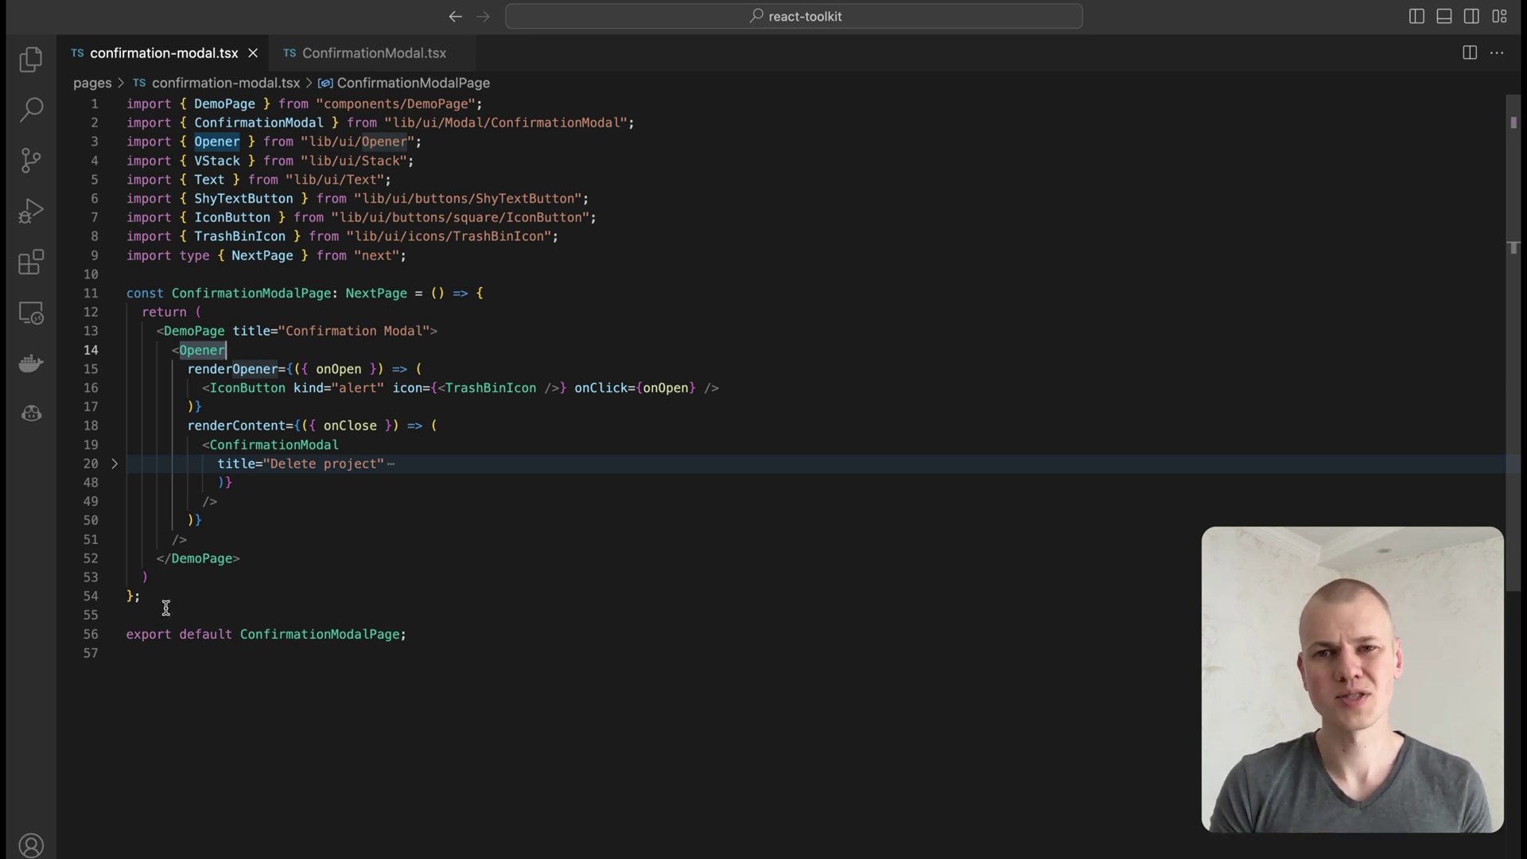
click(244, 449)
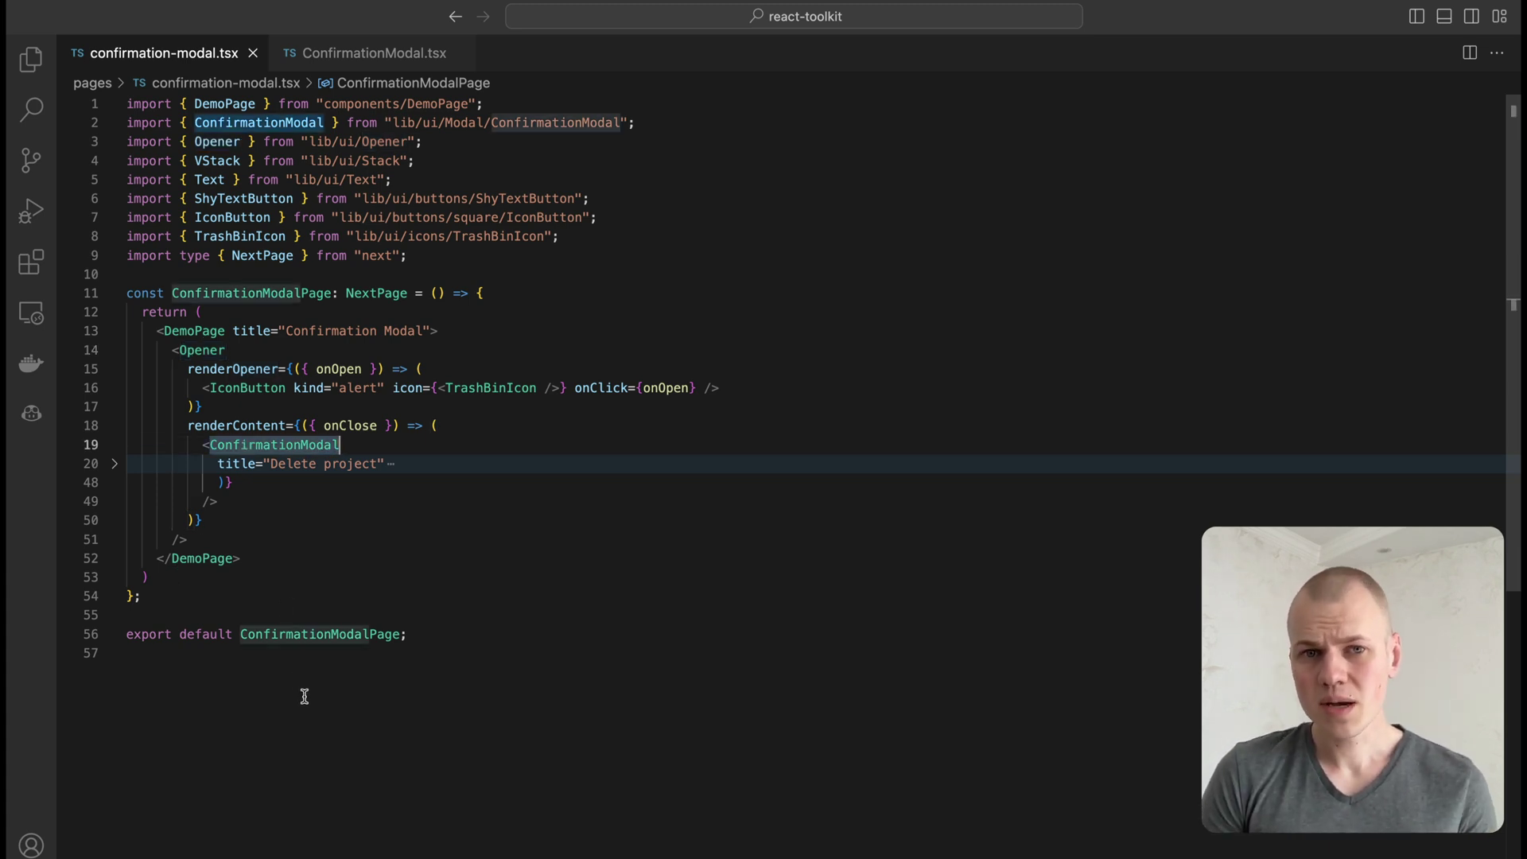
Step: Jump to Opener's definition in Opener.tsx, return, and mark the line 19 ConfirmationModal
right_click(201, 349)
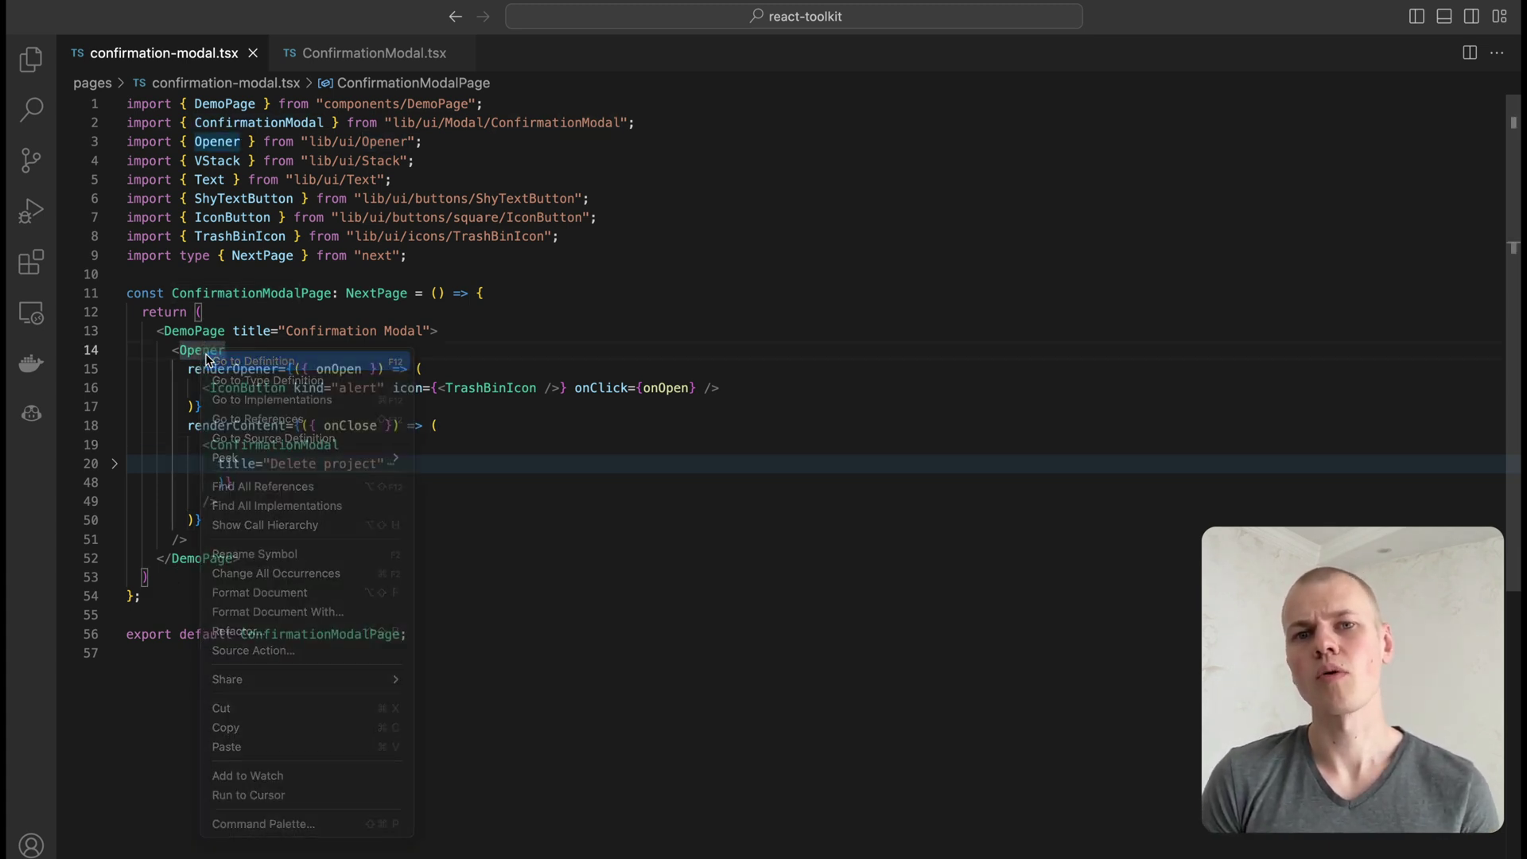
click(253, 361)
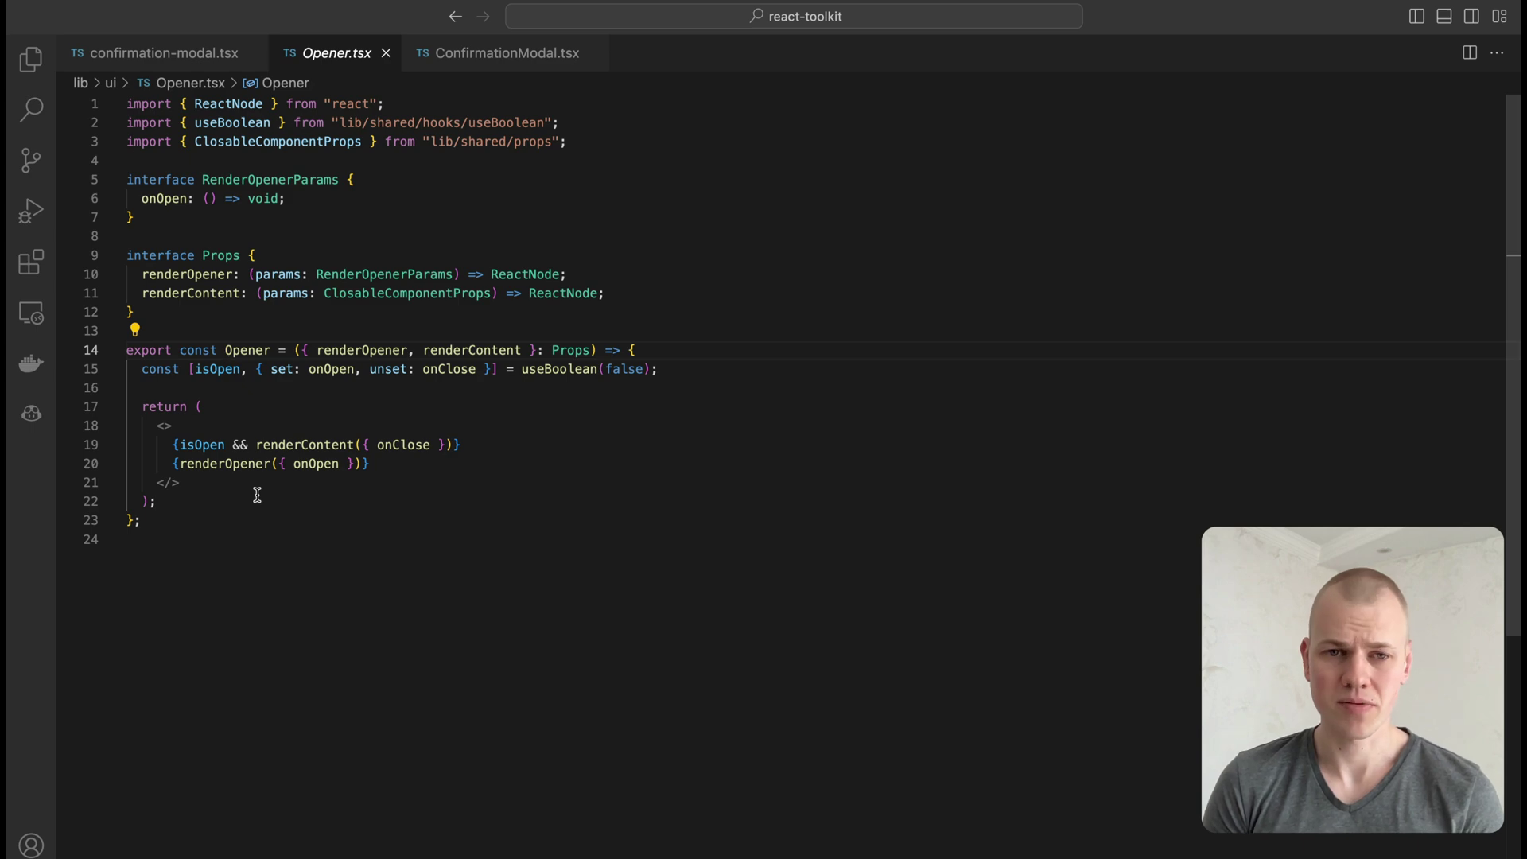
key(alt+Left)
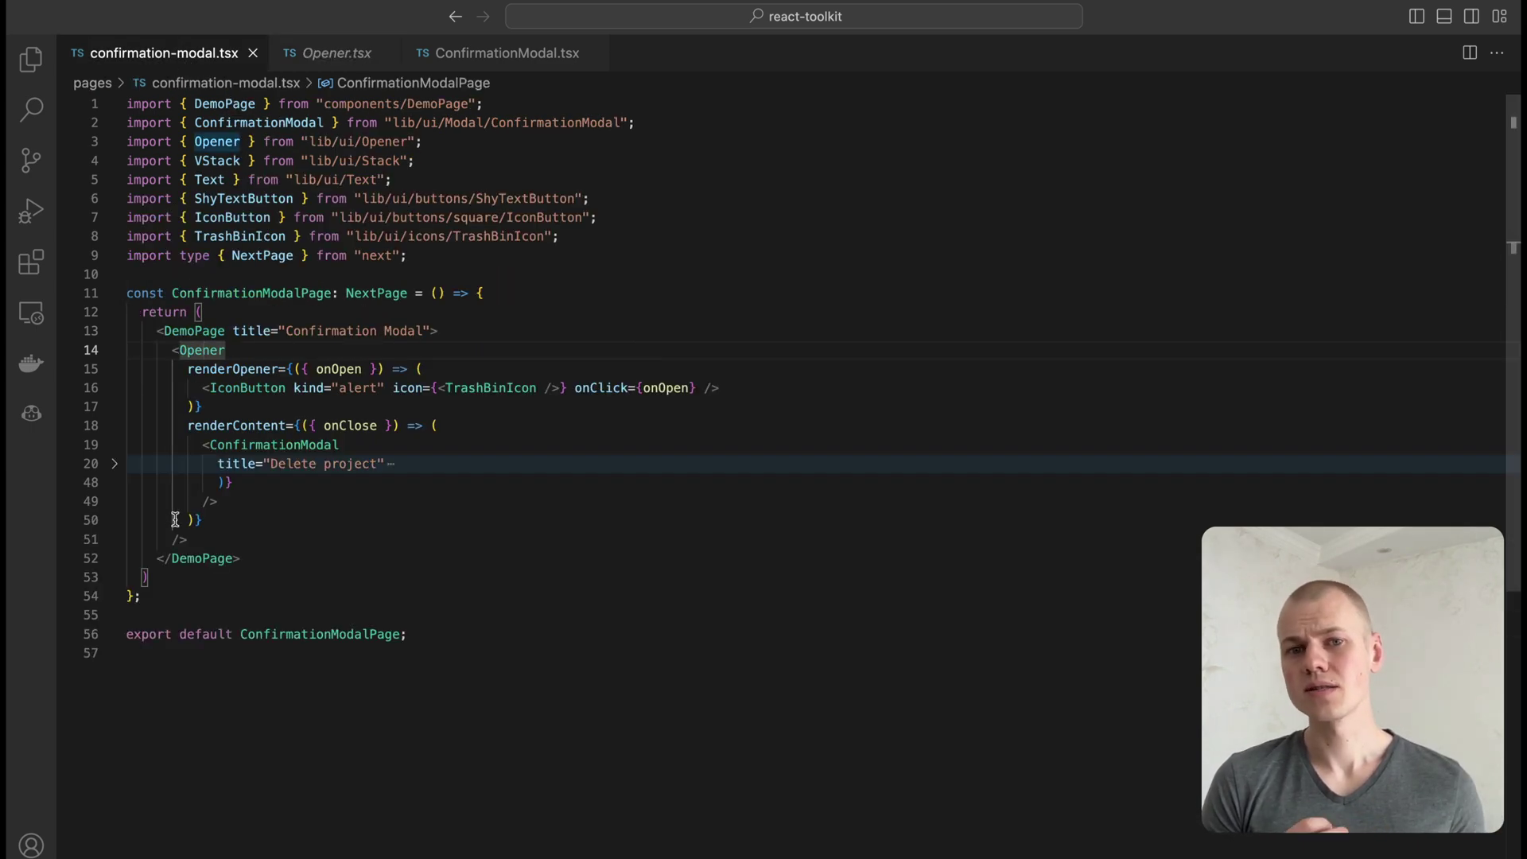
click(259, 445)
Step: Go to ConfirmationModal's definition and highlight ModalProps, onClose, footer, and footer lines 25–39
right_click(258, 444)
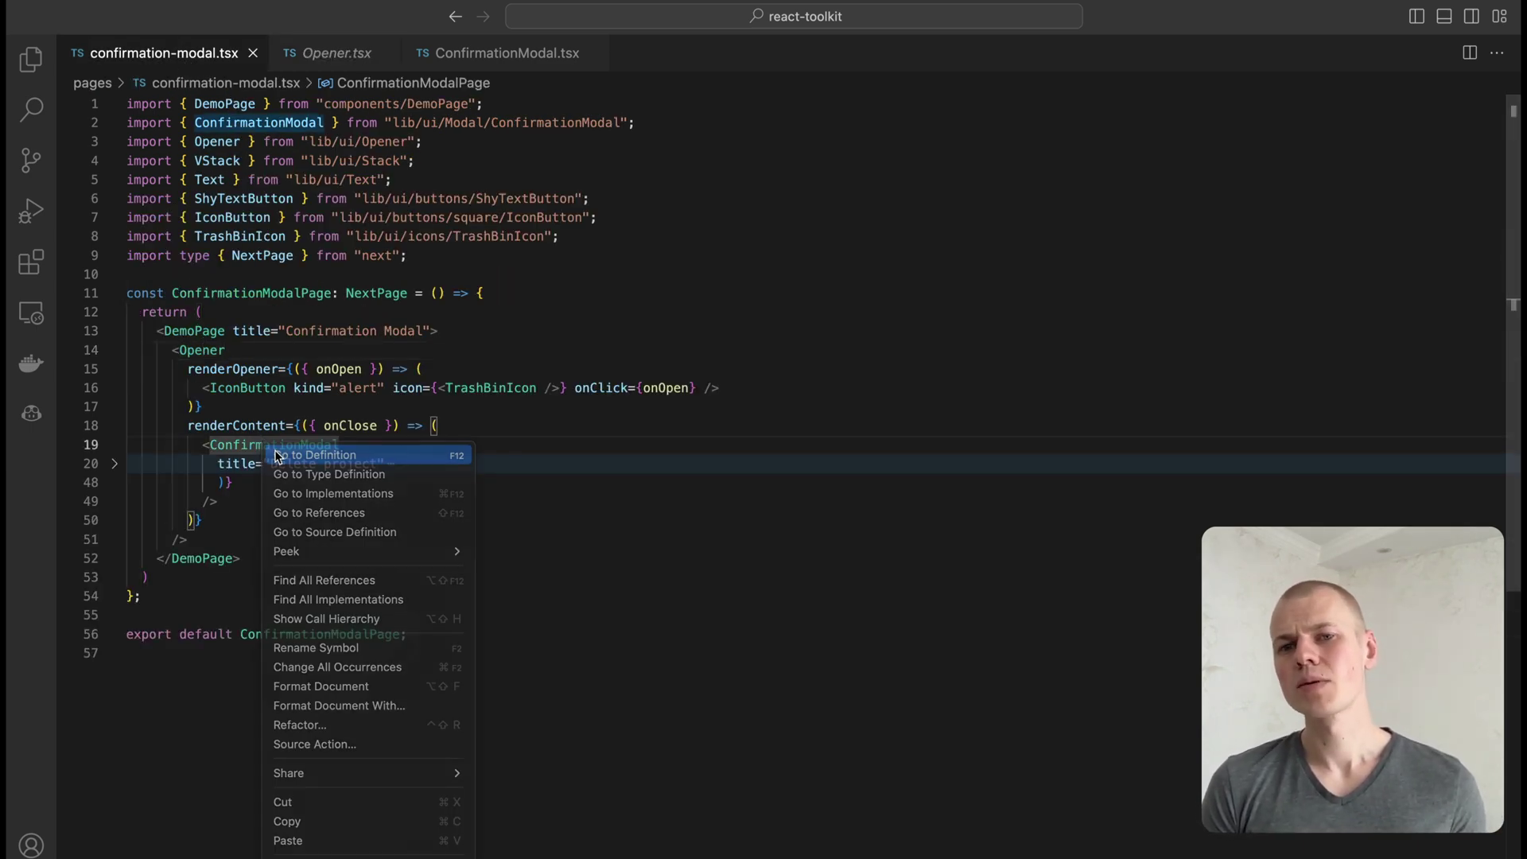
click(298, 455)
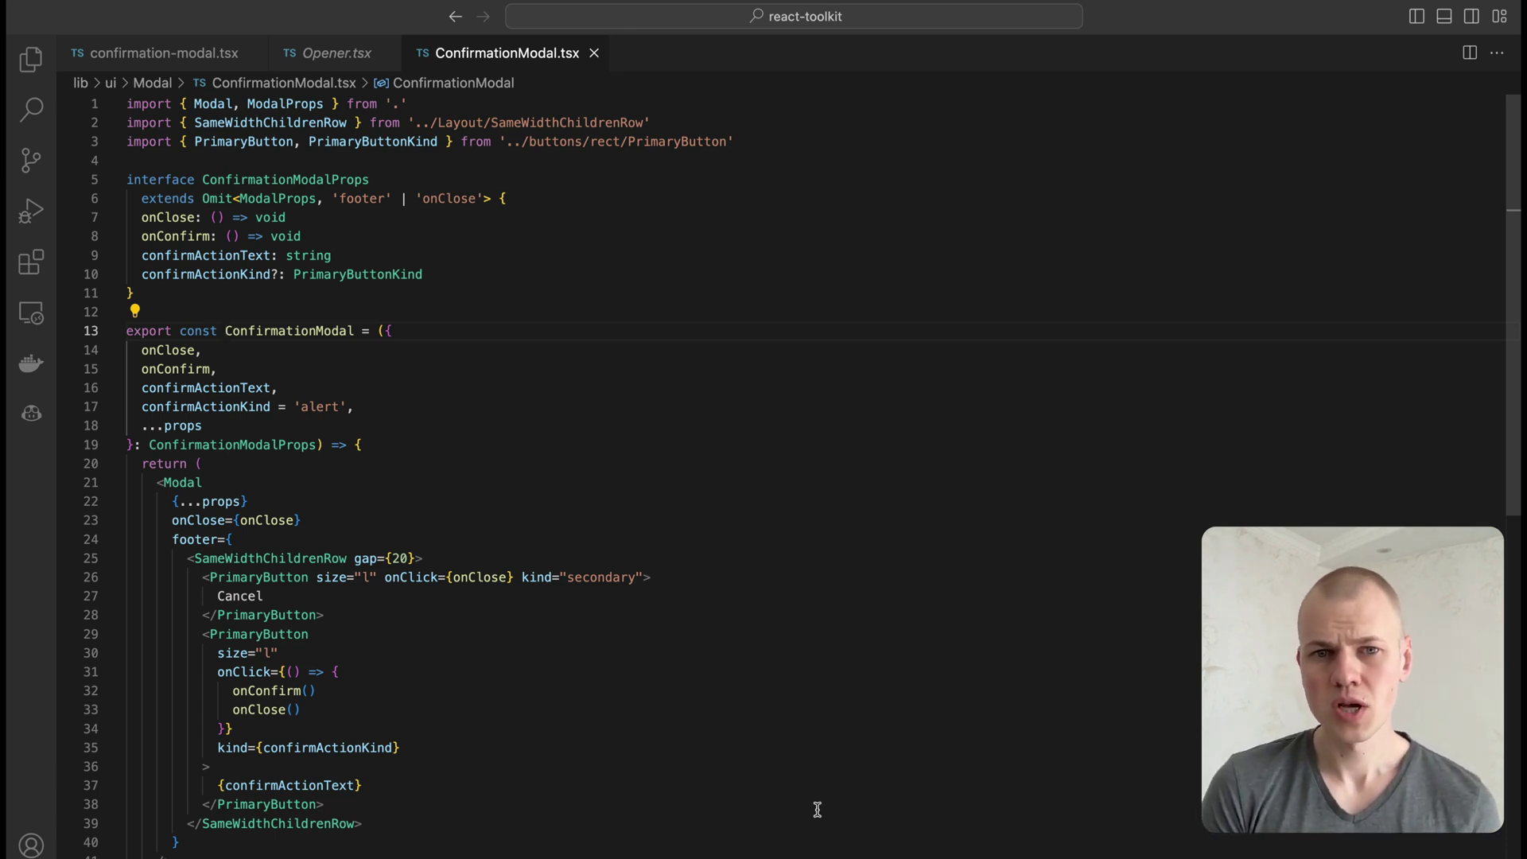
click(280, 198)
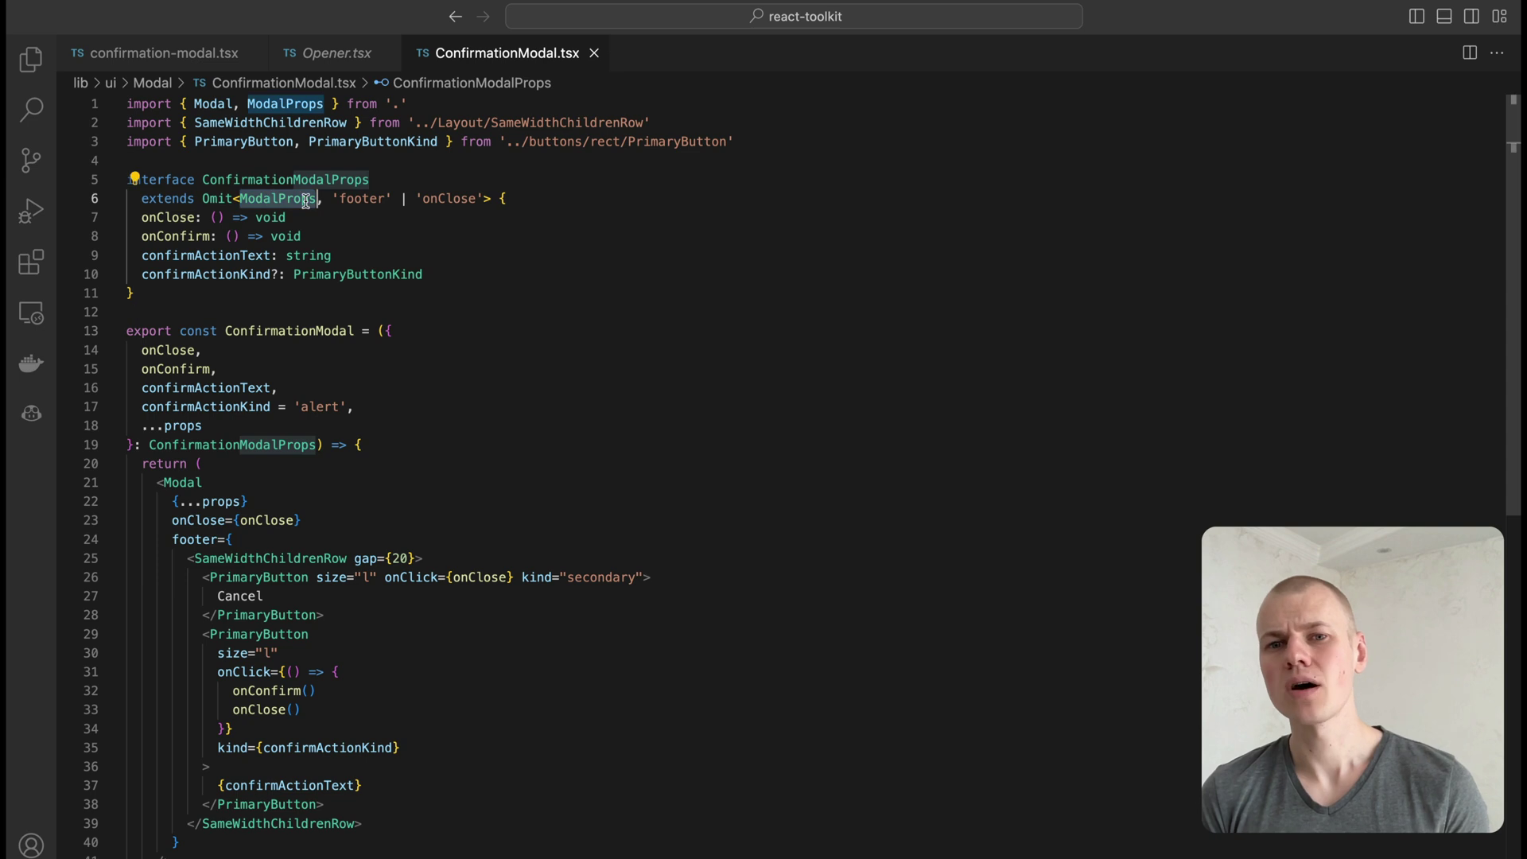
click(441, 198)
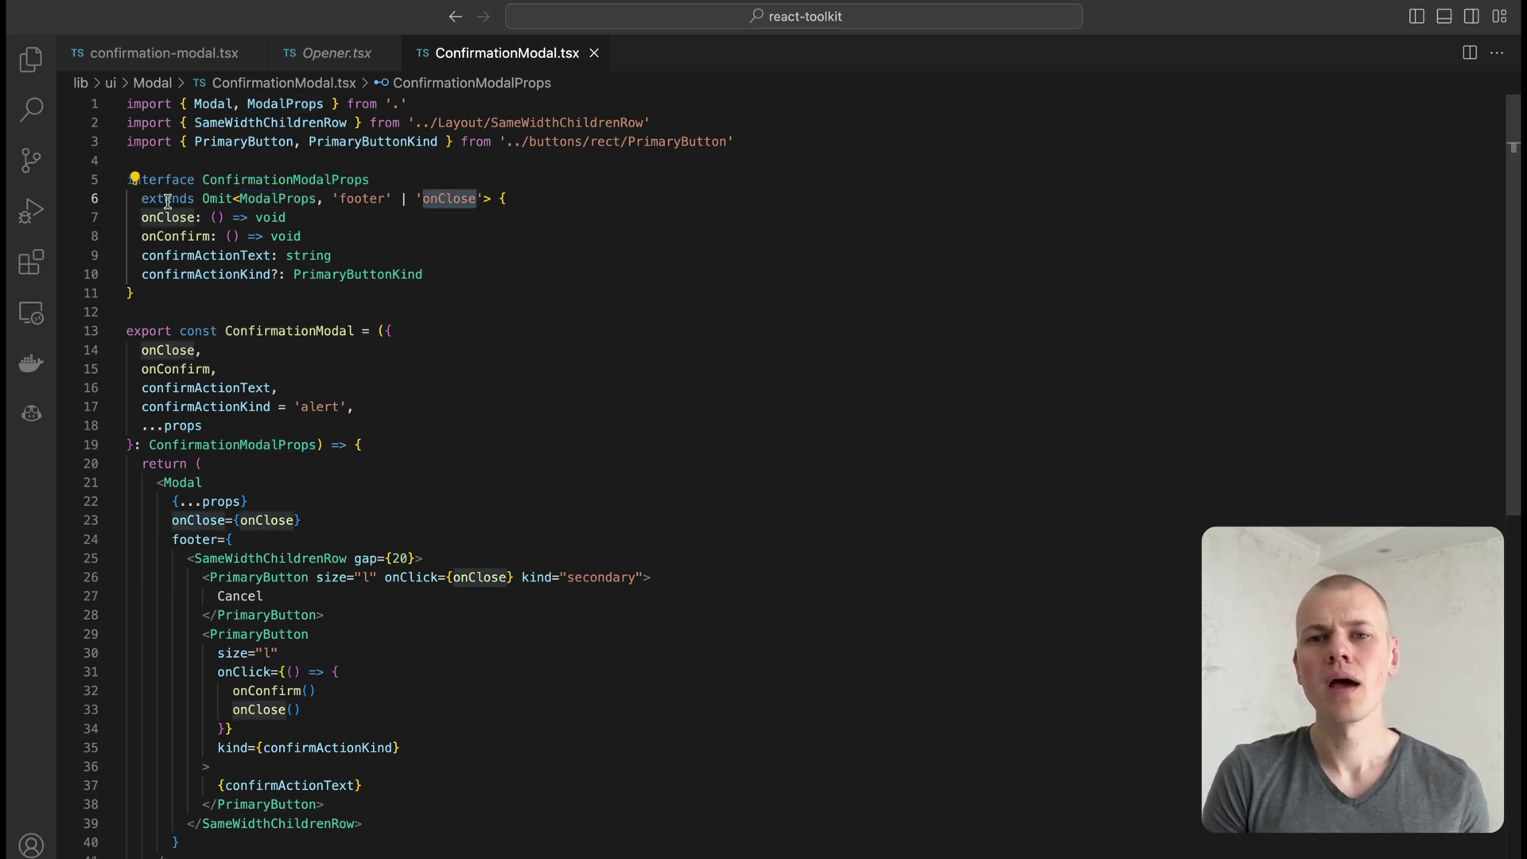
click(359, 199)
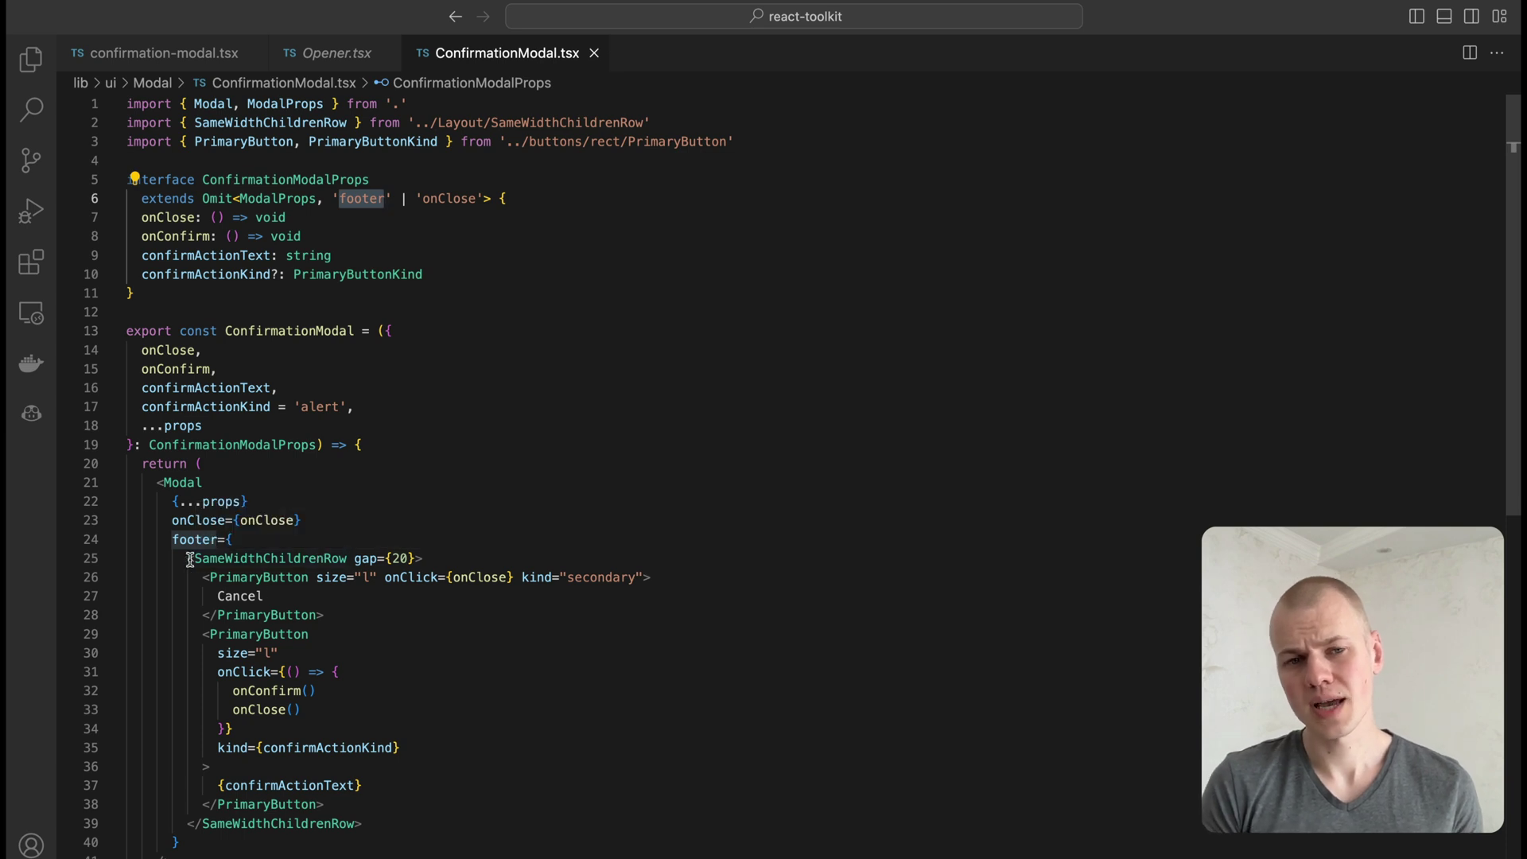
drag(188, 558, 432, 812)
click(463, 824)
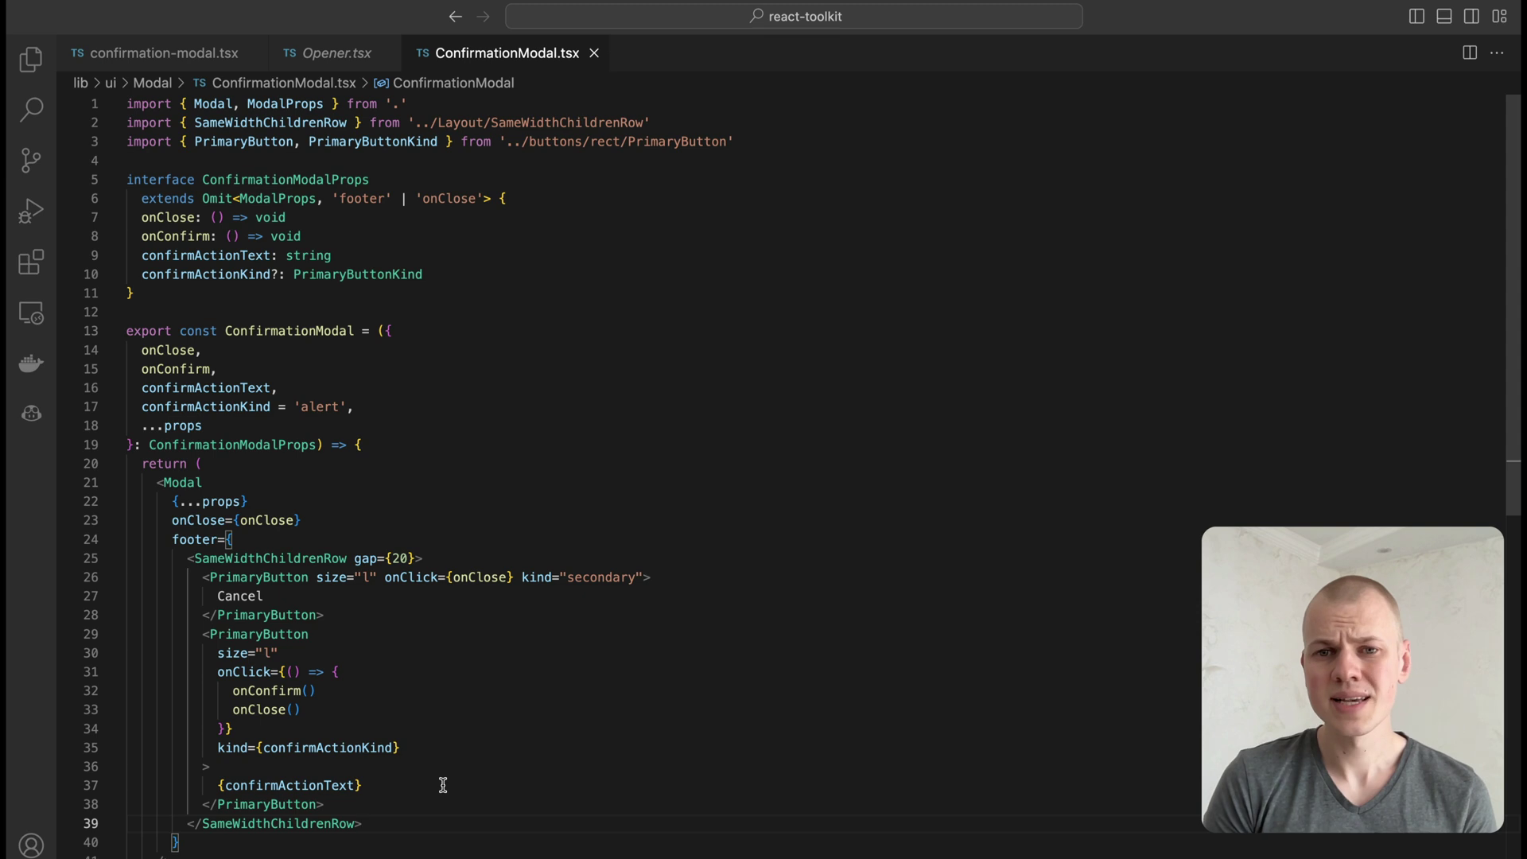
click(253, 556)
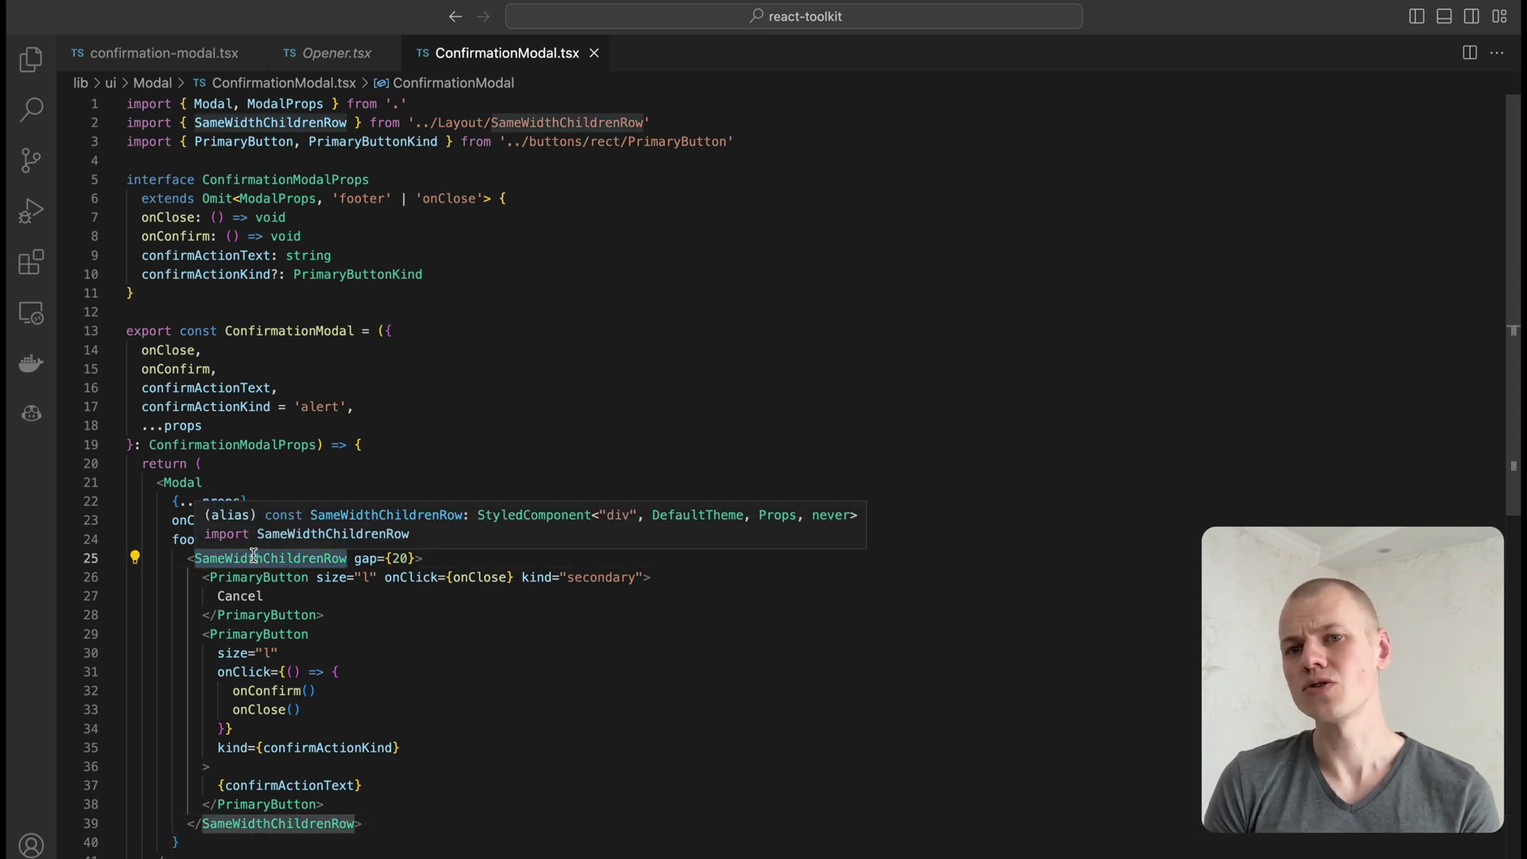